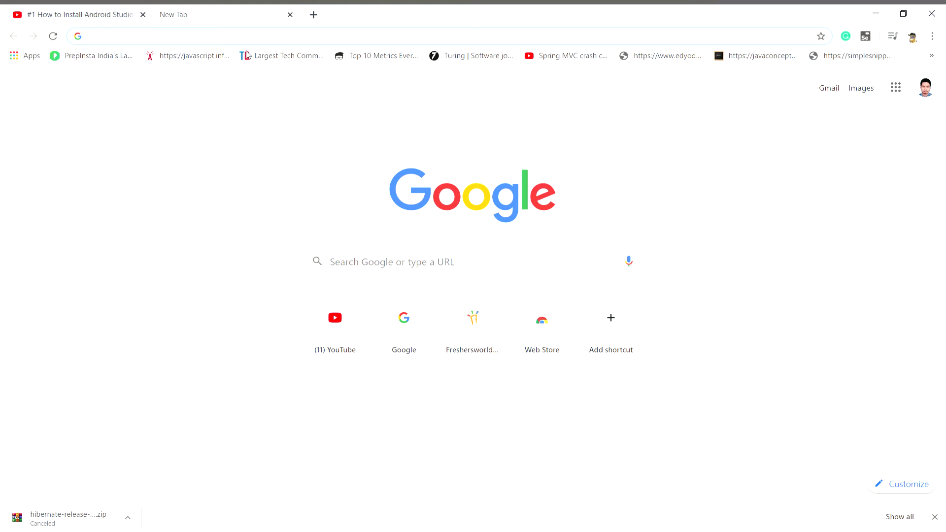
# - Select the Google search box on the blank New Tab page
pyautogui.click(351, 263)
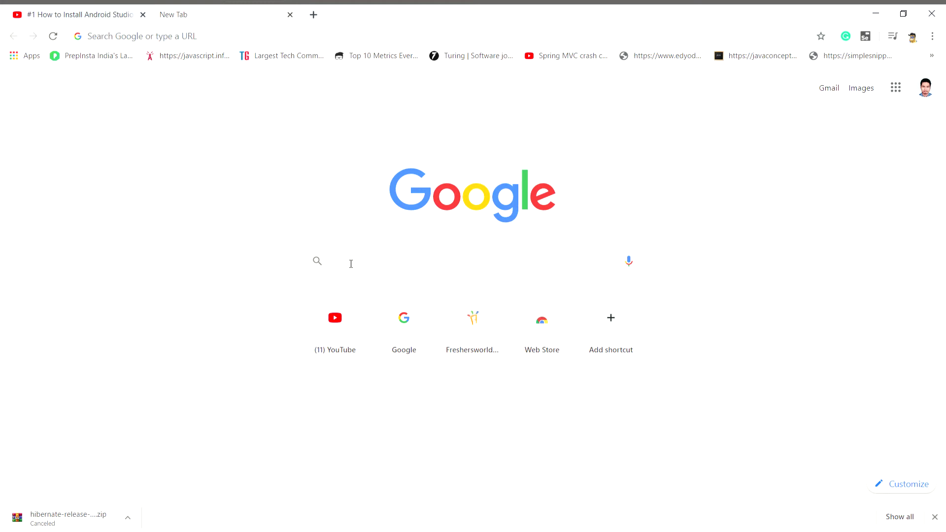
# - Search Google for "Hibernate download" from the address bar
pyautogui.click(147, 37)
pyautogui.write('H')
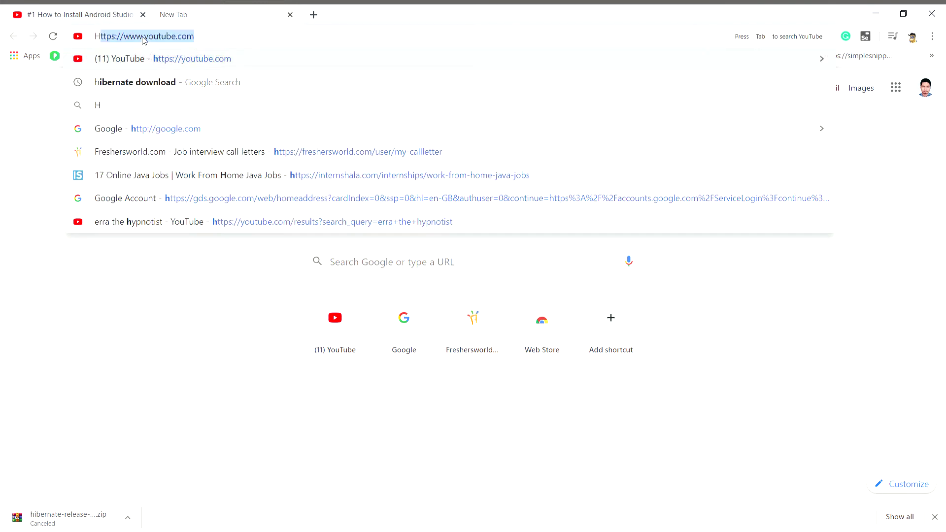
pyautogui.write('ibernate download')
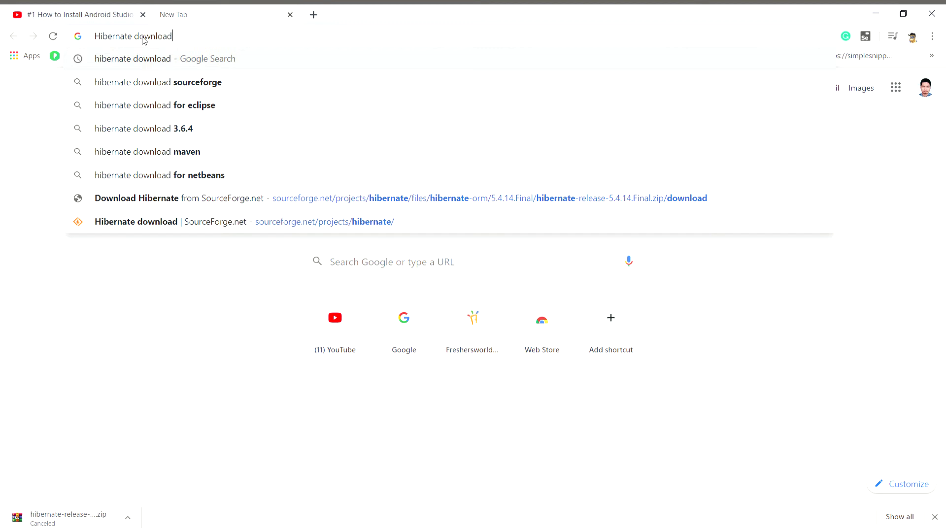
pyautogui.press('Return')
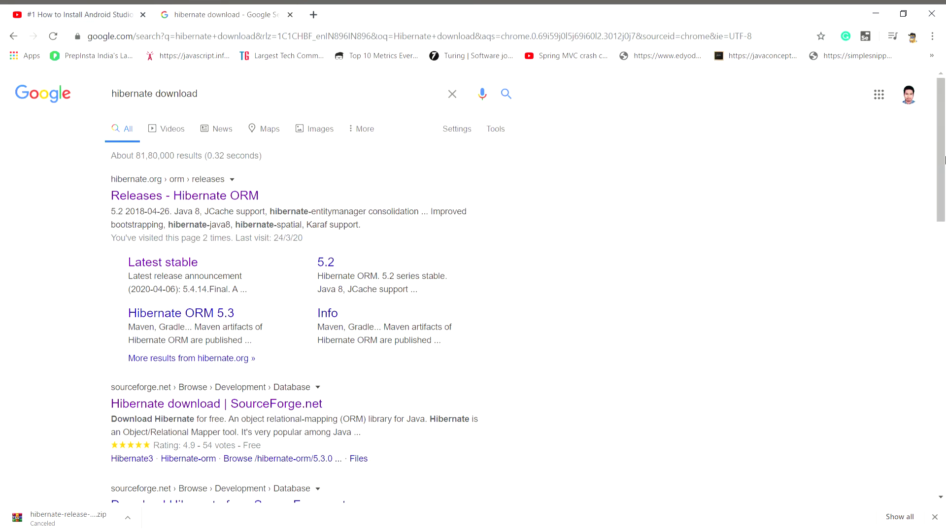
pyautogui.moveTo(942, 160)
pyautogui.mouseDown()
pyautogui.moveTo(943, 175)
pyautogui.moveTo(944, 160)
pyautogui.mouseUp()
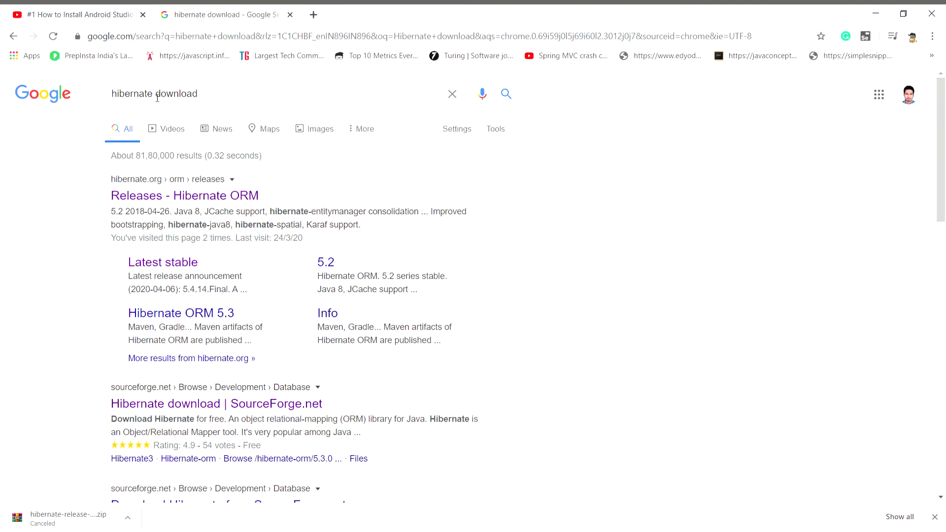
# - Open the "Releases - Hibernate ORM" search result
pyautogui.click(166, 195)
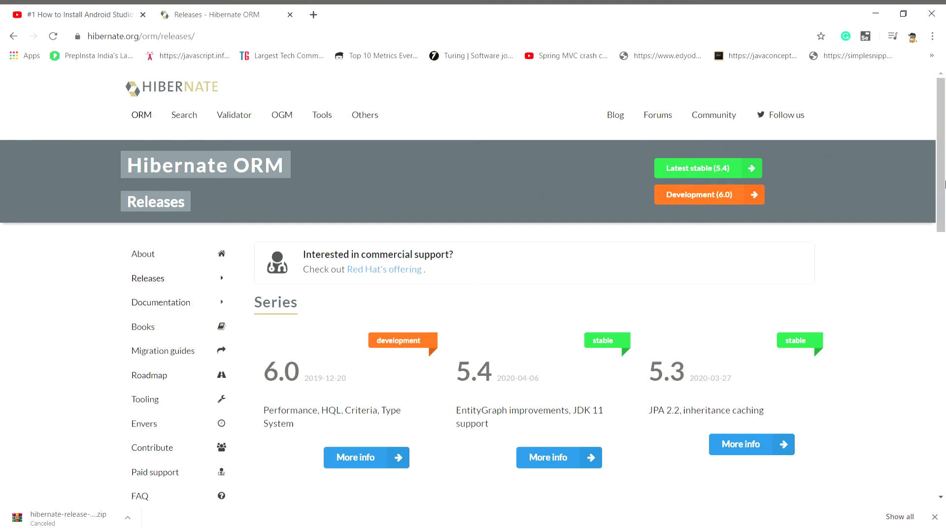
pyautogui.scroll(-2, 943, 184)
pyautogui.scroll(-1, 944, 184)
pyautogui.scroll(3, 813, 200)
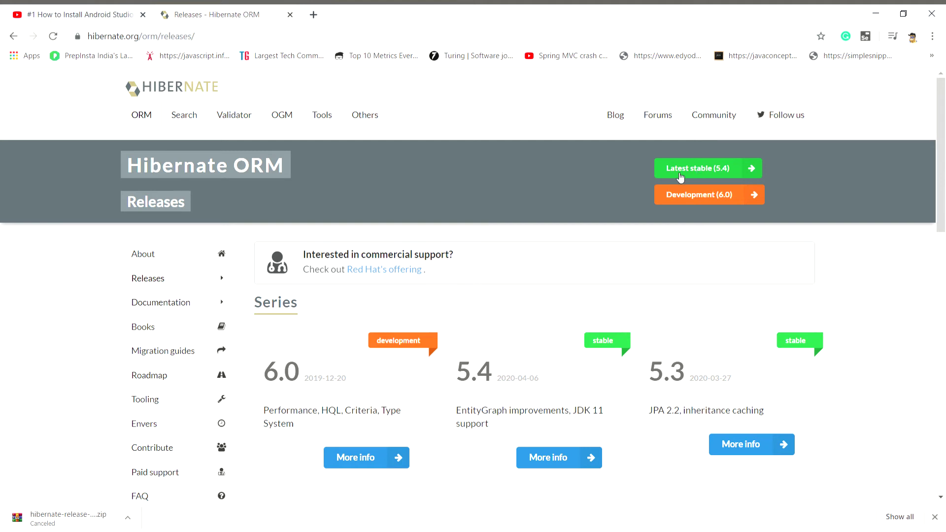
# - Open the "Latest stable (5.4)" series page
pyautogui.click(680, 176)
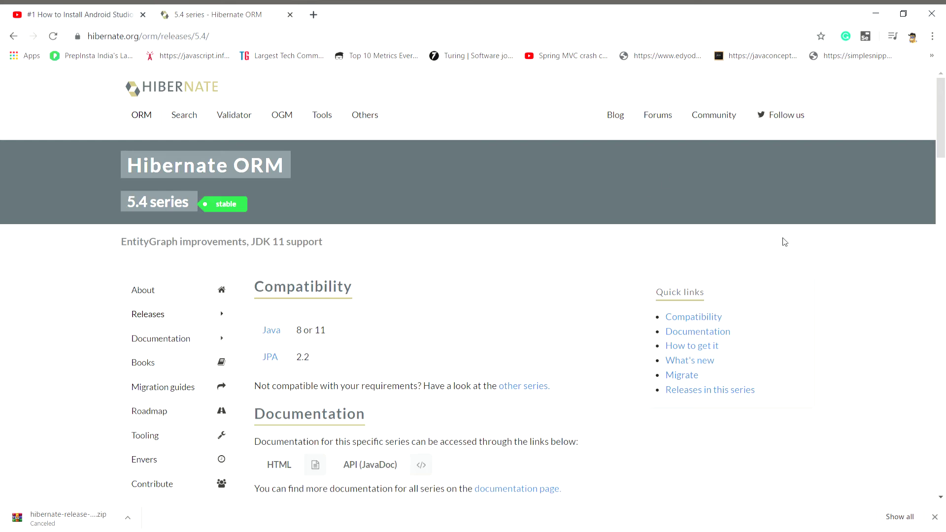
pyautogui.moveTo(941, 123); pyautogui.dragTo(942, 173)
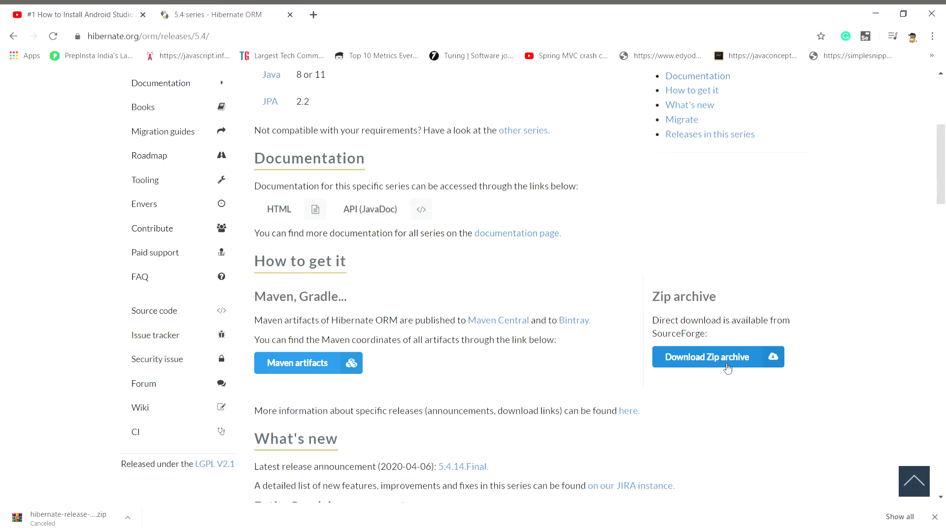
# - Start the hibernate-release-5.4.14.Final.zip download from SourceForge
pyautogui.click(724, 365)
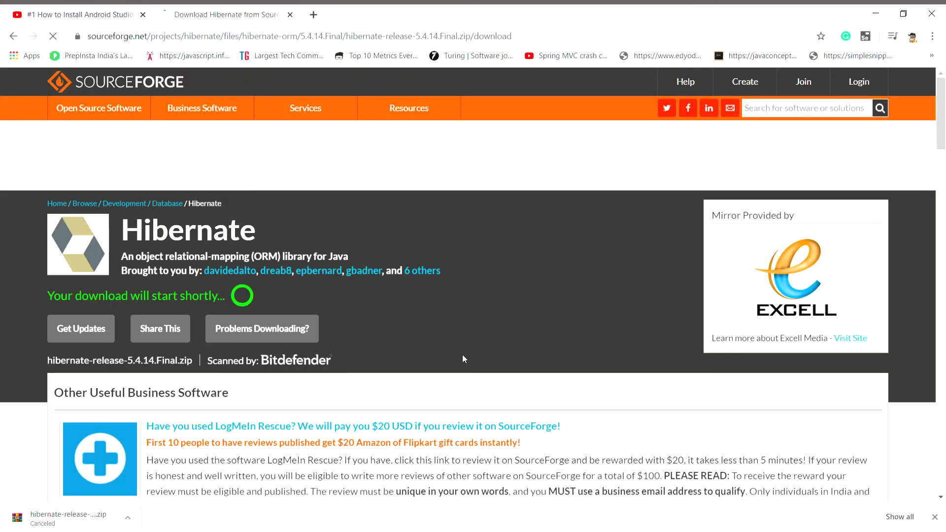